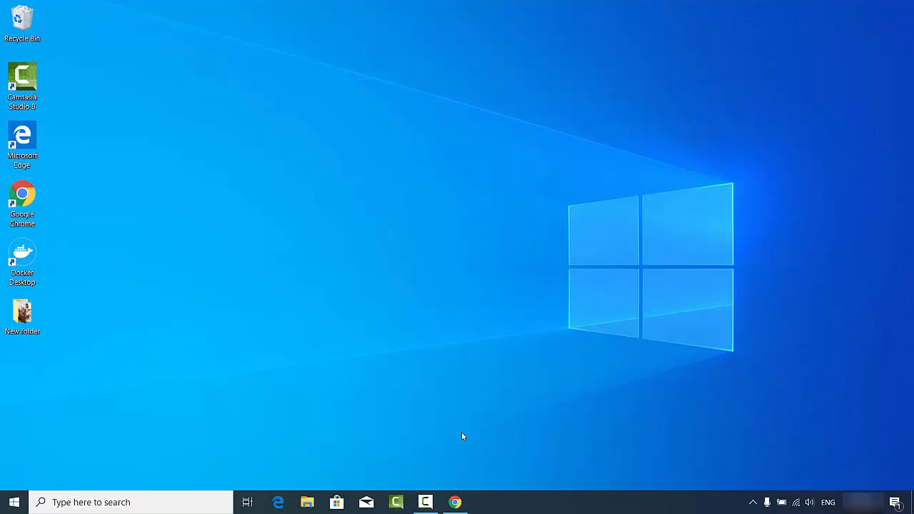
Step: Switch to Google Chrome, search for virtualbox, and open the Oracle VM VirtualBox downloads page
left_click(457, 503)
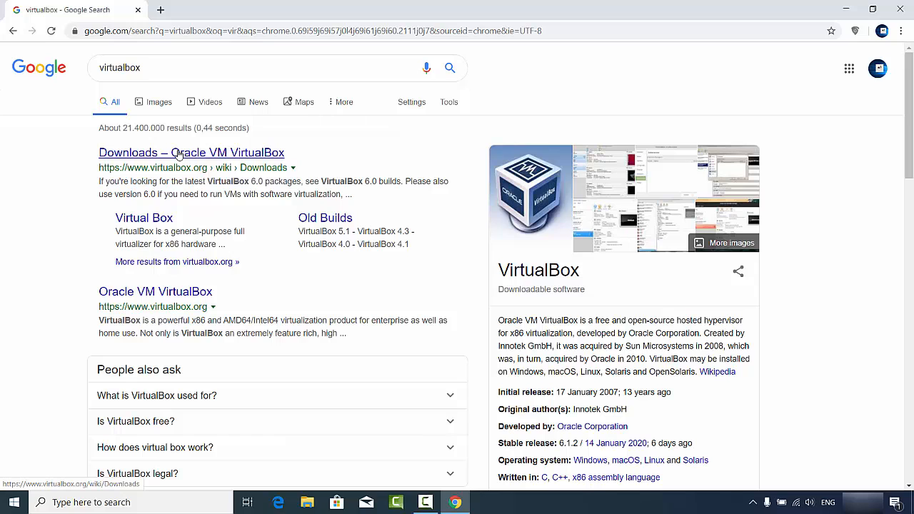
left_click(154, 150)
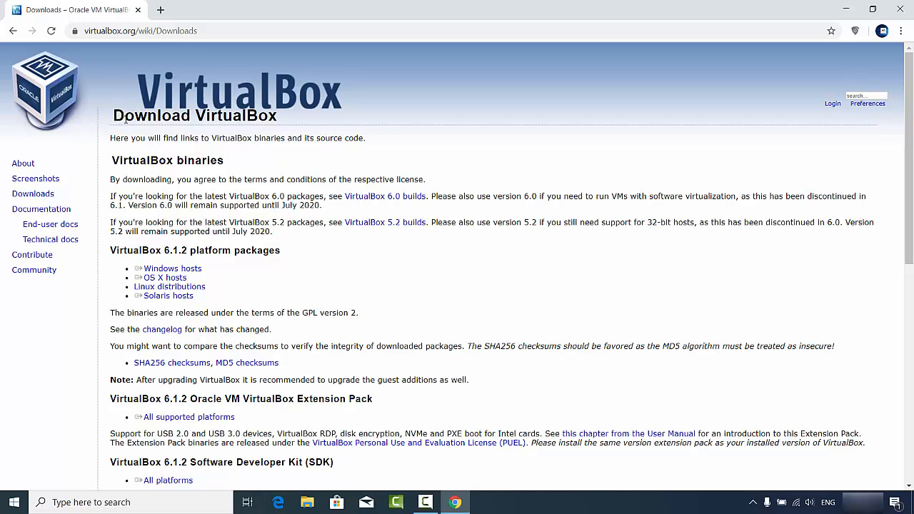
double_click(44, 184)
double_click(30, 193)
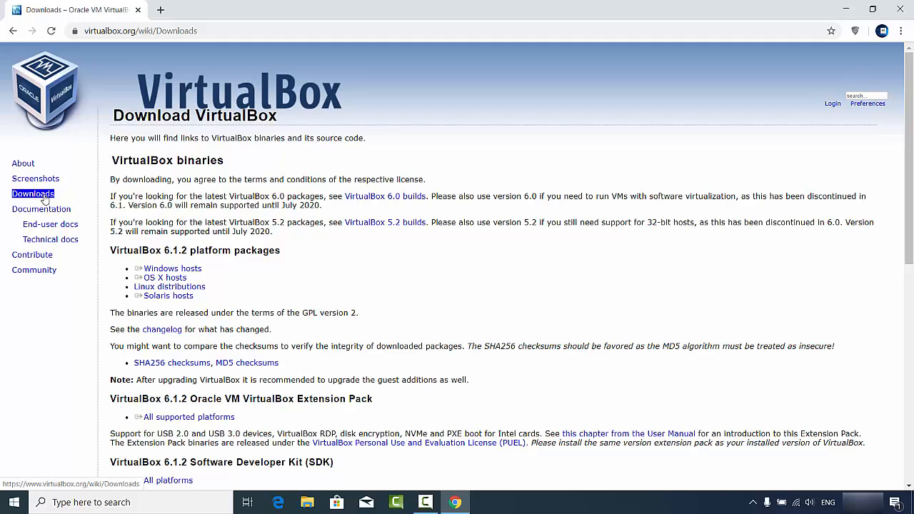
left_click(62, 200)
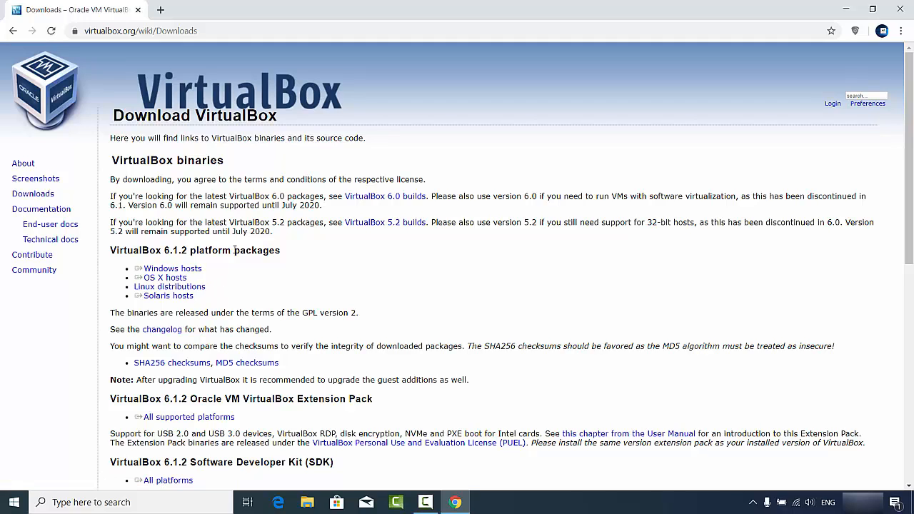
Step: Download the VirtualBox 6.1.2 platform package for Windows hosts
triple_click(172, 271)
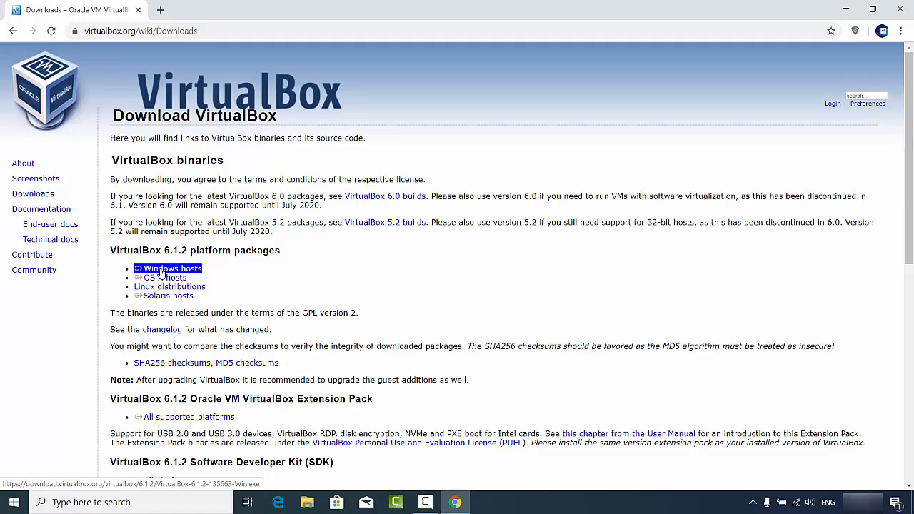
left_click(162, 271)
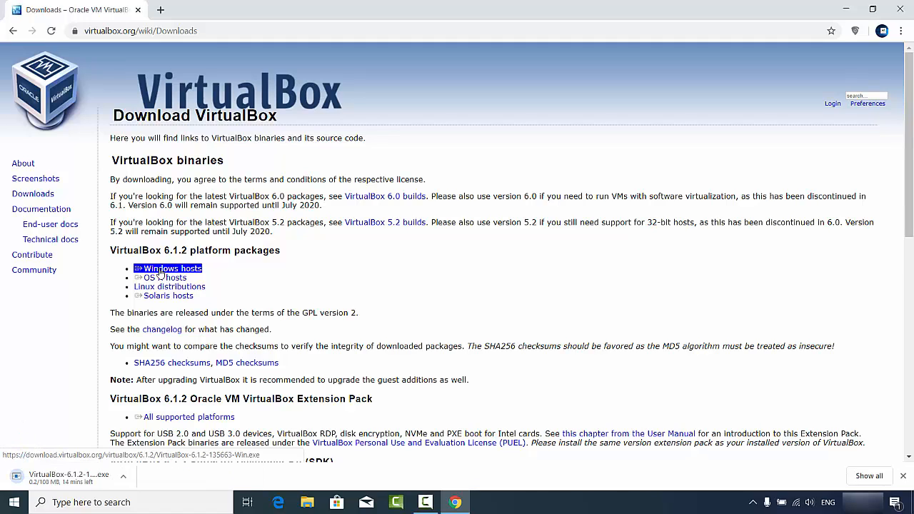
left_click(160, 277)
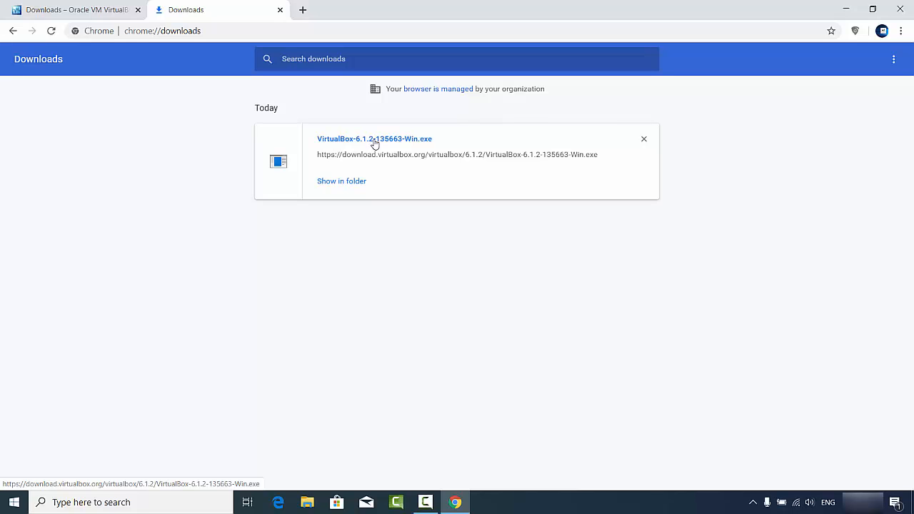
Step: Run the downloaded VirtualBox-6.1.2-135663-Win.exe installer and accept the default features, install location, shortcuts and file associations
left_click(374, 142)
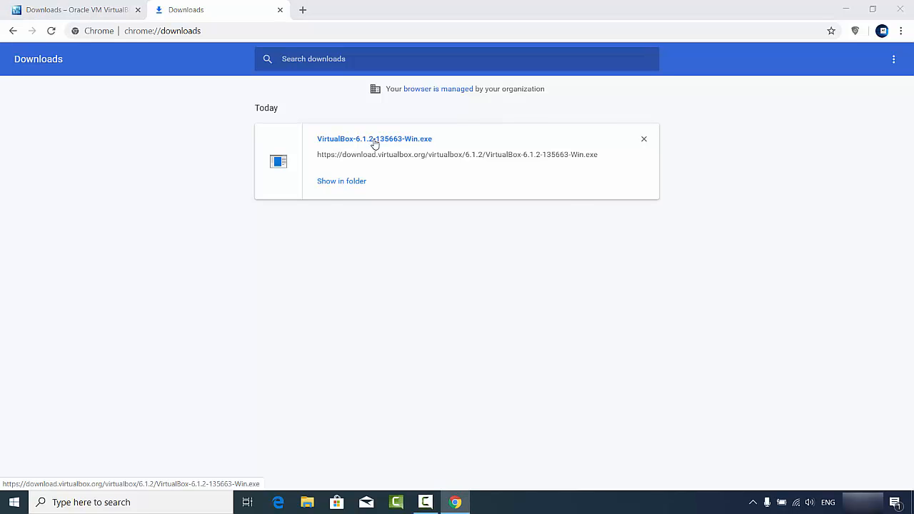
left_click(844, 10)
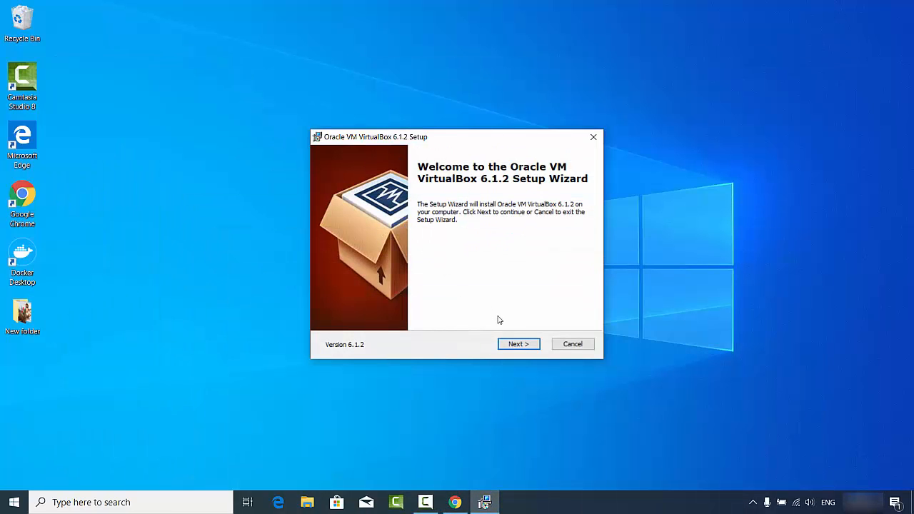
left_click(517, 347)
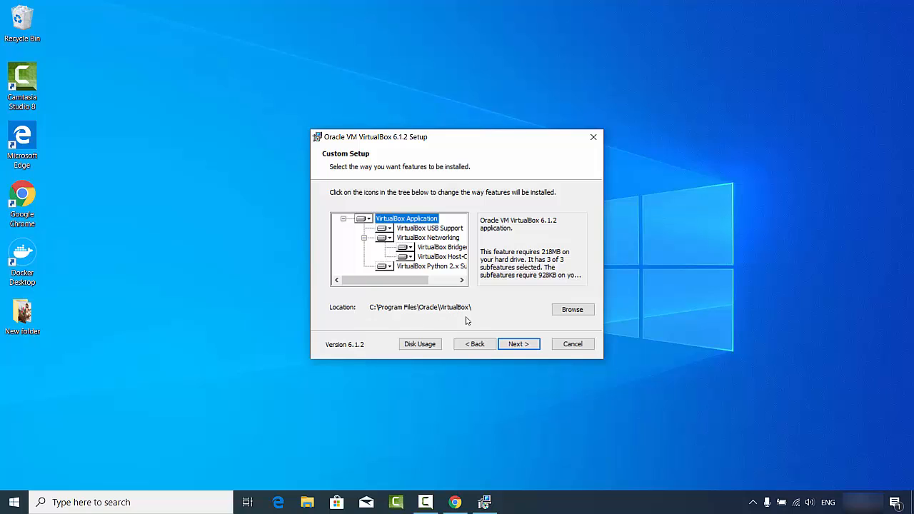
left_click(512, 348)
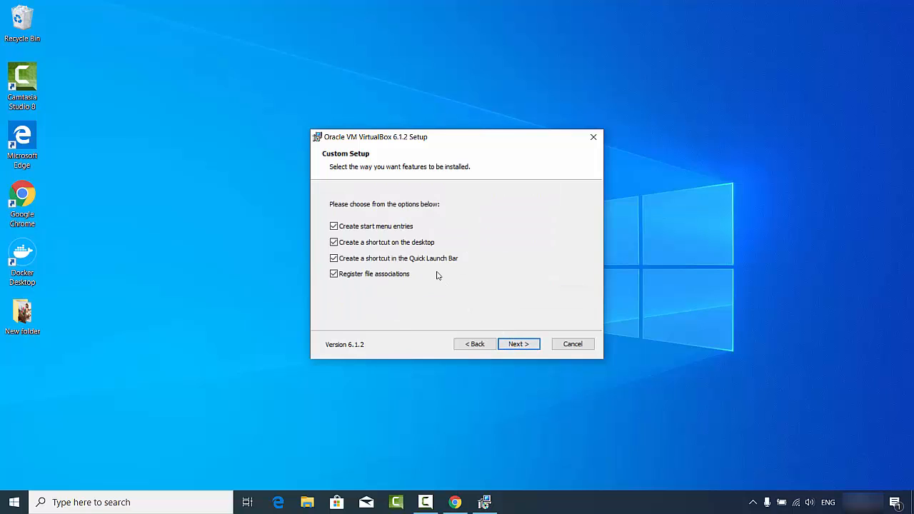
left_click(524, 346)
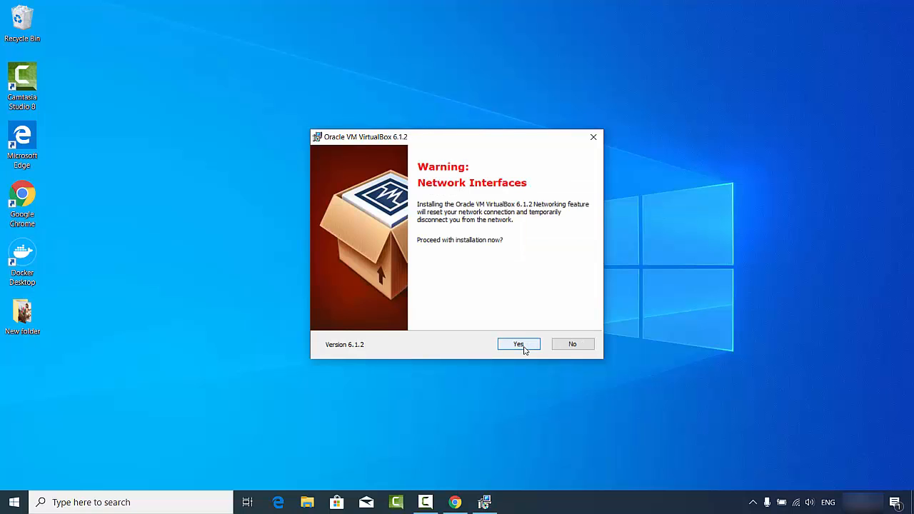
Step: Install VirtualBox 6.1.2 along with the Oracle Corporation Universal Serial Bus device software, and finish setup with VirtualBox set to start after installation
left_click(524, 348)
left_click(524, 348)
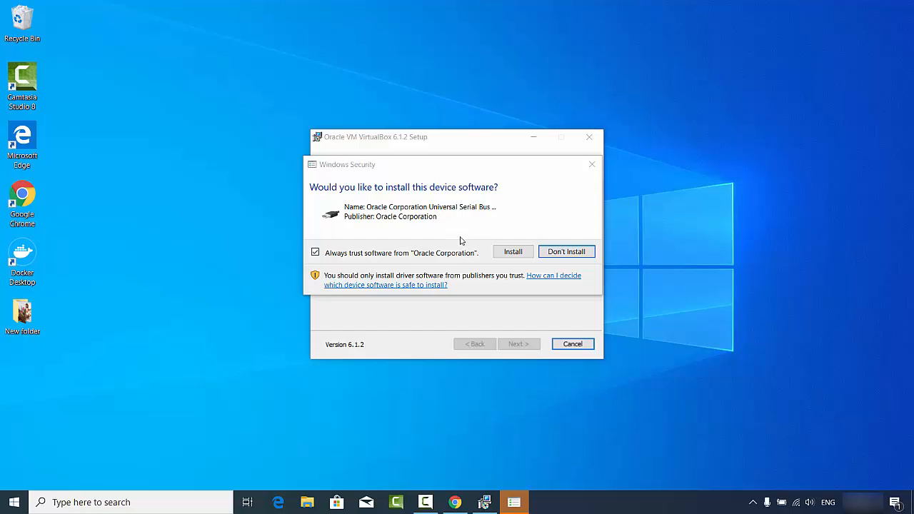
left_click(512, 252)
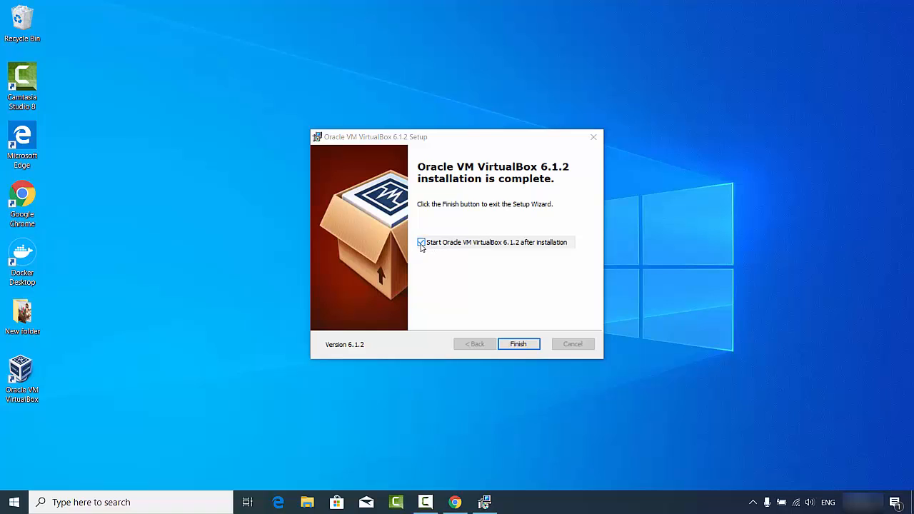
left_click(509, 346)
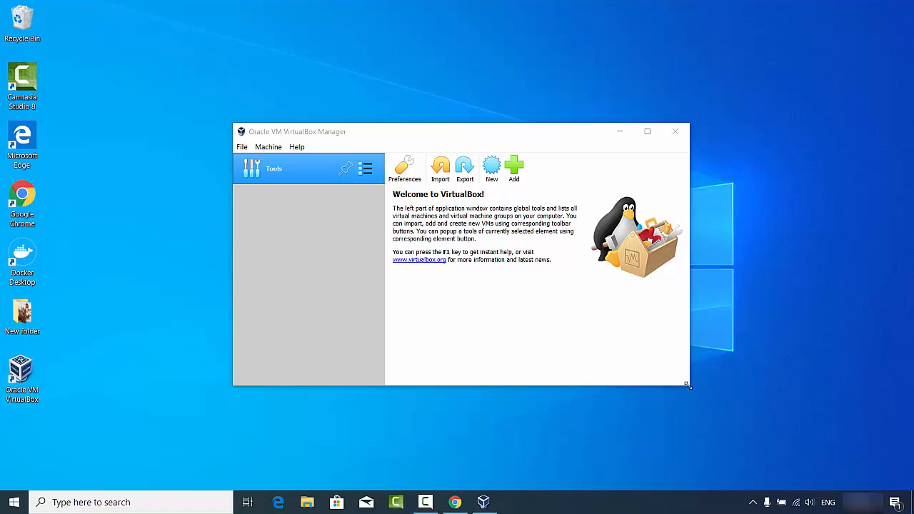
Step: Close VirtualBox Manager, relaunch it from its desktop shortcut, and enlarge its window to fill most of the desktop
left_click_drag(688, 386, 791, 468)
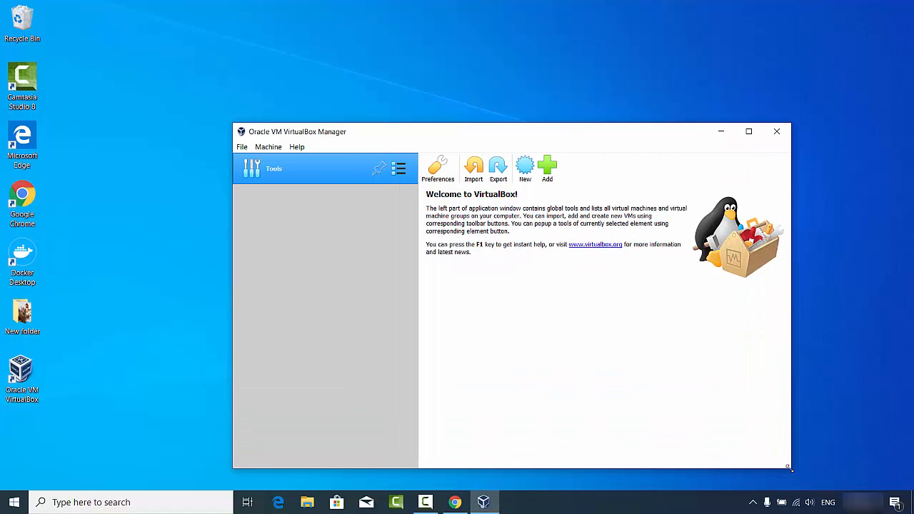
left_click(776, 133)
double_click(19, 384)
left_click_drag(231, 123, 123, 32)
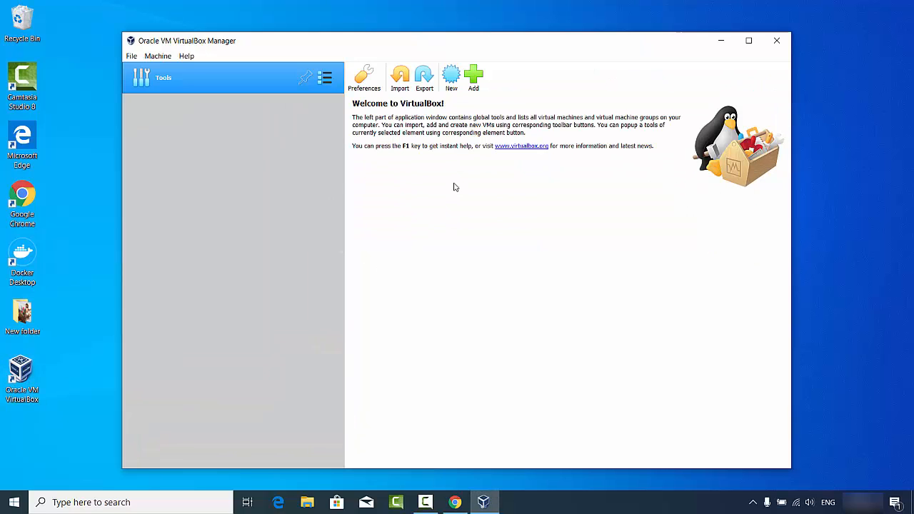
left_click(450, 85)
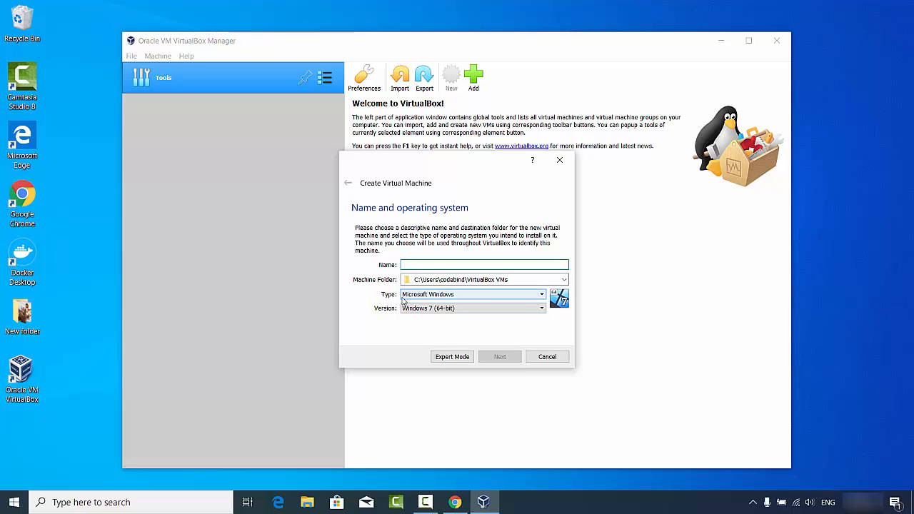
left_click(422, 298)
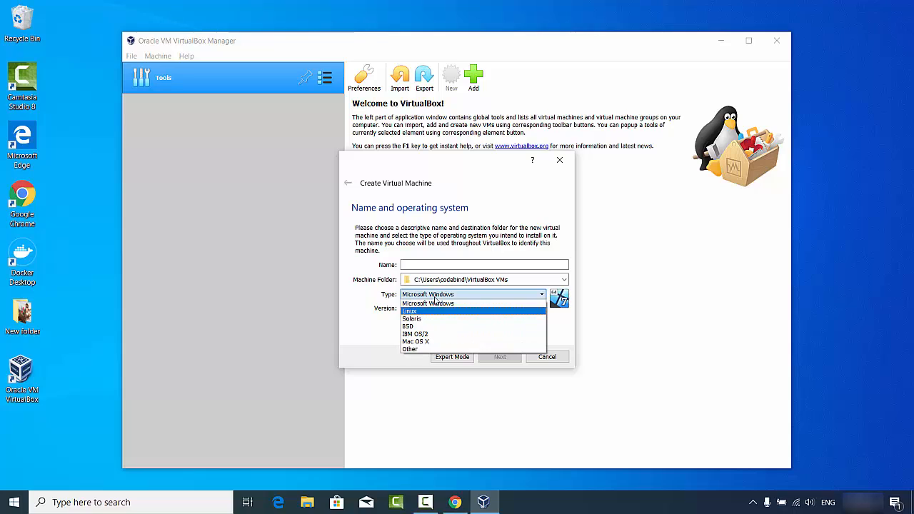
left_click(421, 266)
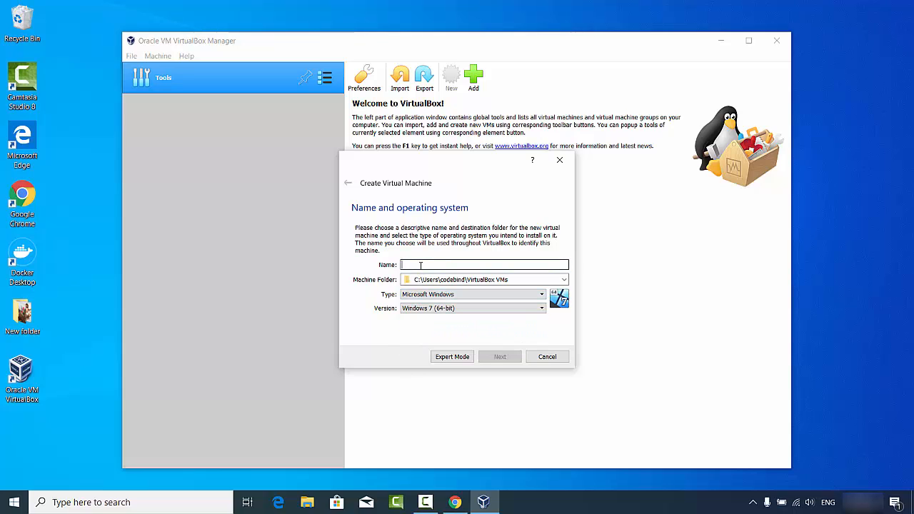
type("Ubuntu")
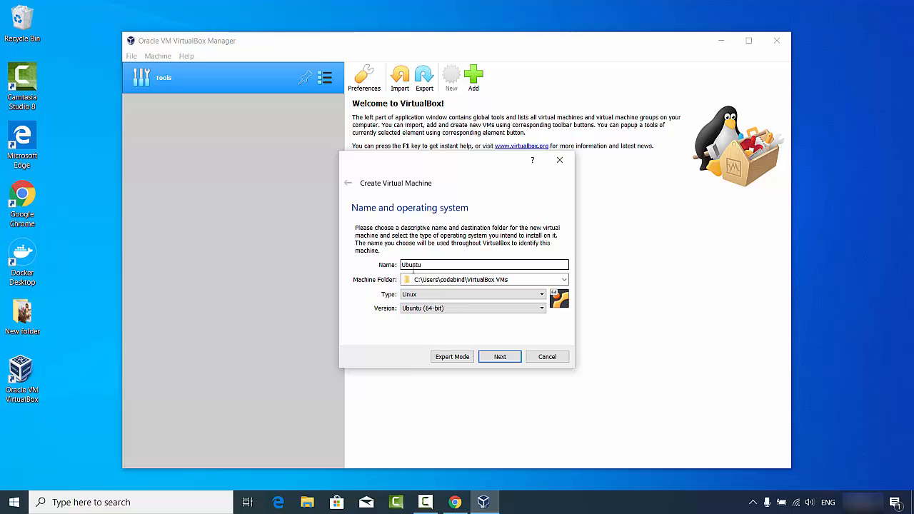
left_click(408, 309)
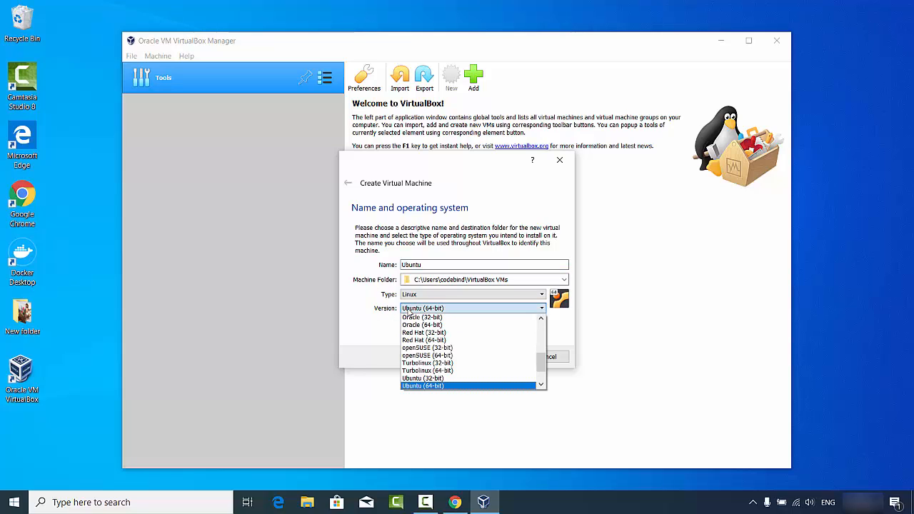
left_click(419, 386)
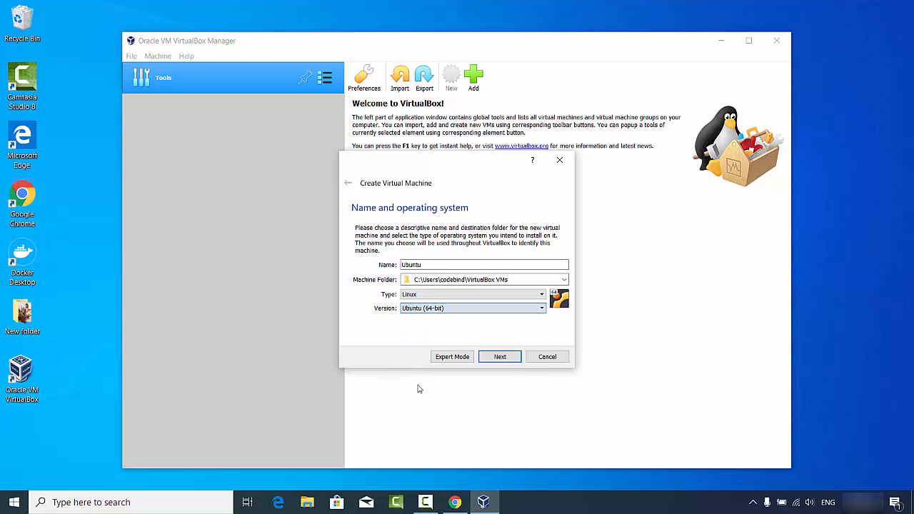
left_click(500, 357)
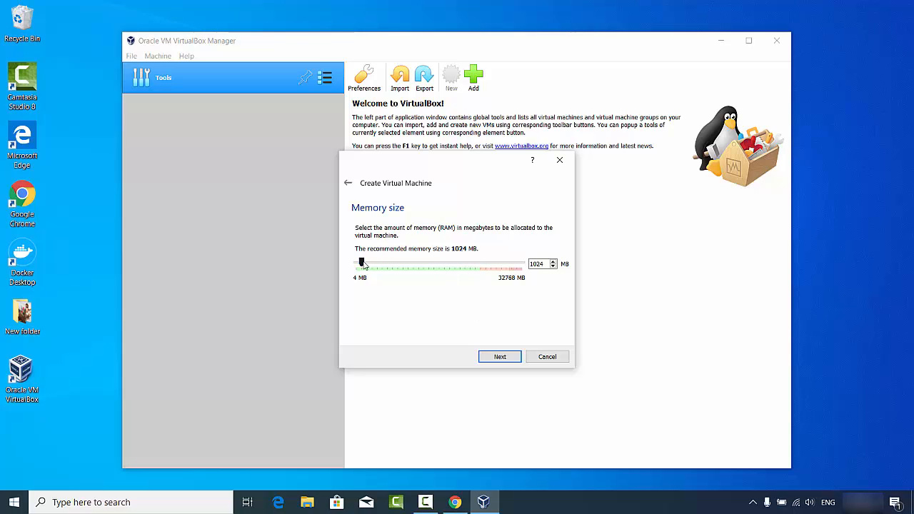
left_click_drag(363, 264, 428, 263)
left_click(531, 357)
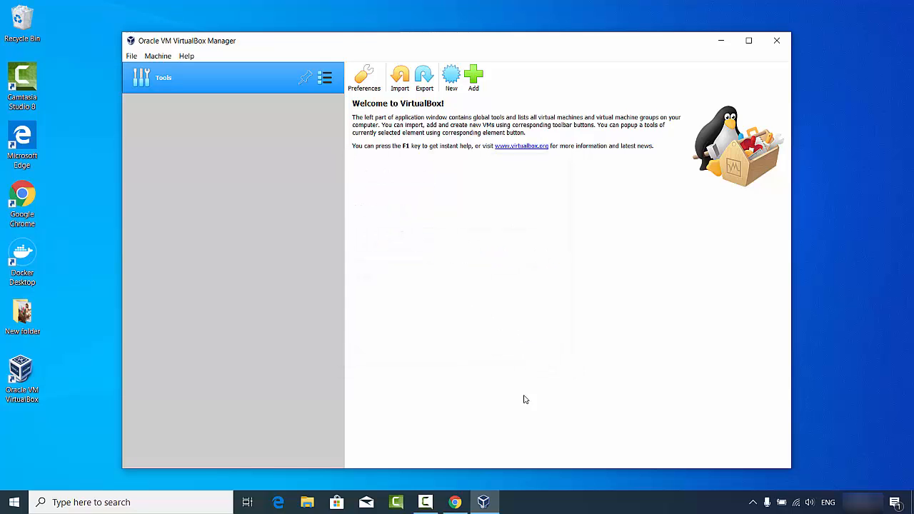
left_click(536, 506)
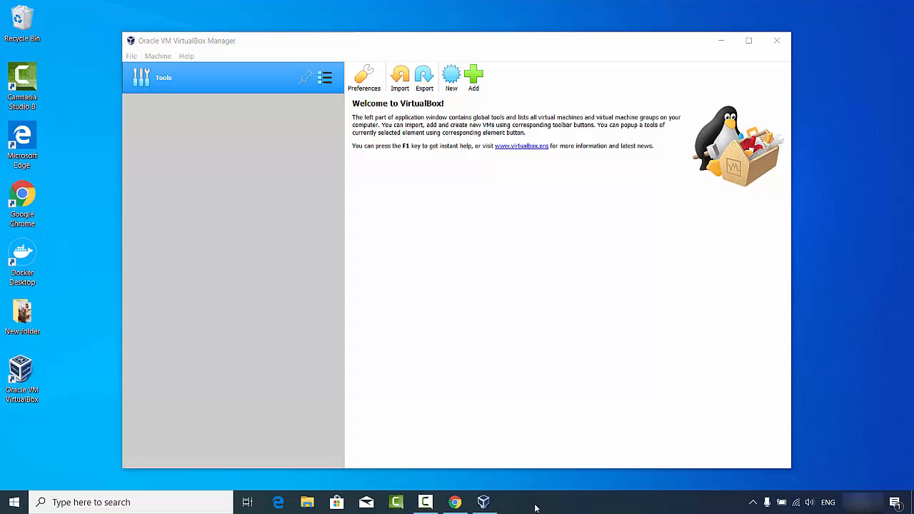